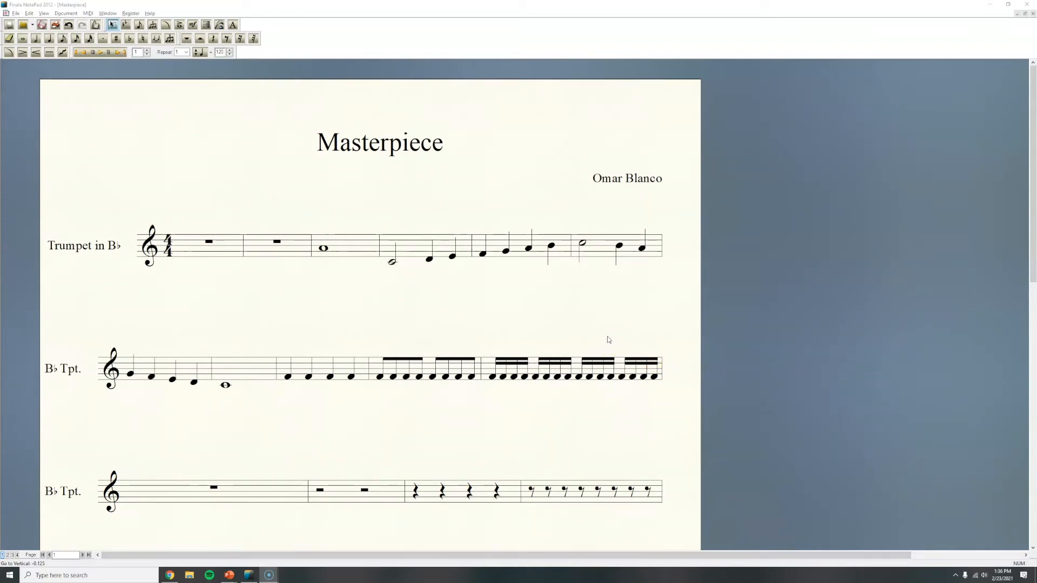
- Draw a crescendo hairpin beneath the fourth measure of the first staff, spanning its half note and two quarter notes
{"action": "left_click", "coordinate": [112, 25]}
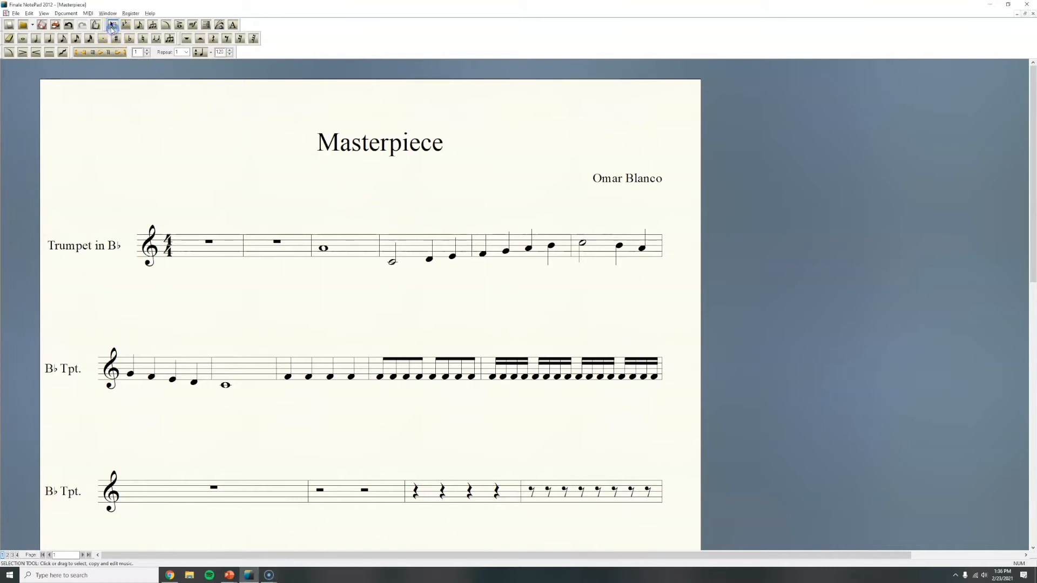
{"action": "left_click", "coordinate": [23, 53]}
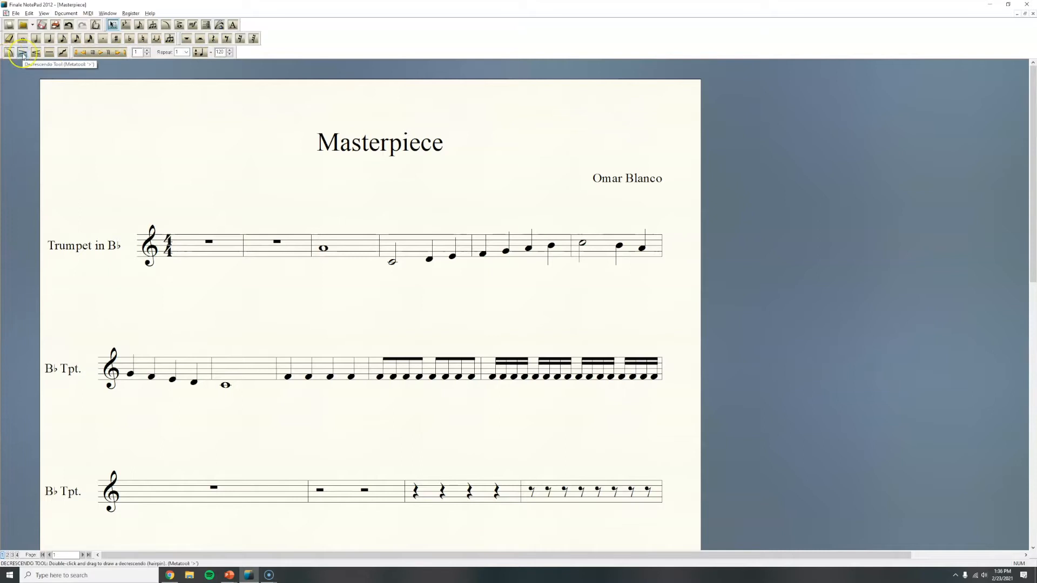
{"action": "left_click", "coordinate": [35, 53]}
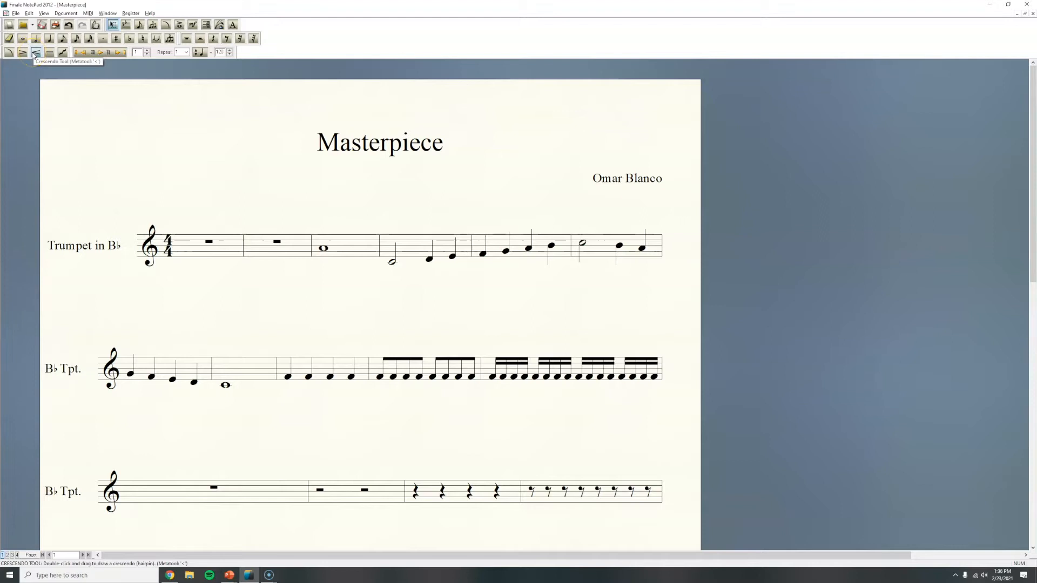
{"action": "left_click", "coordinate": [34, 53]}
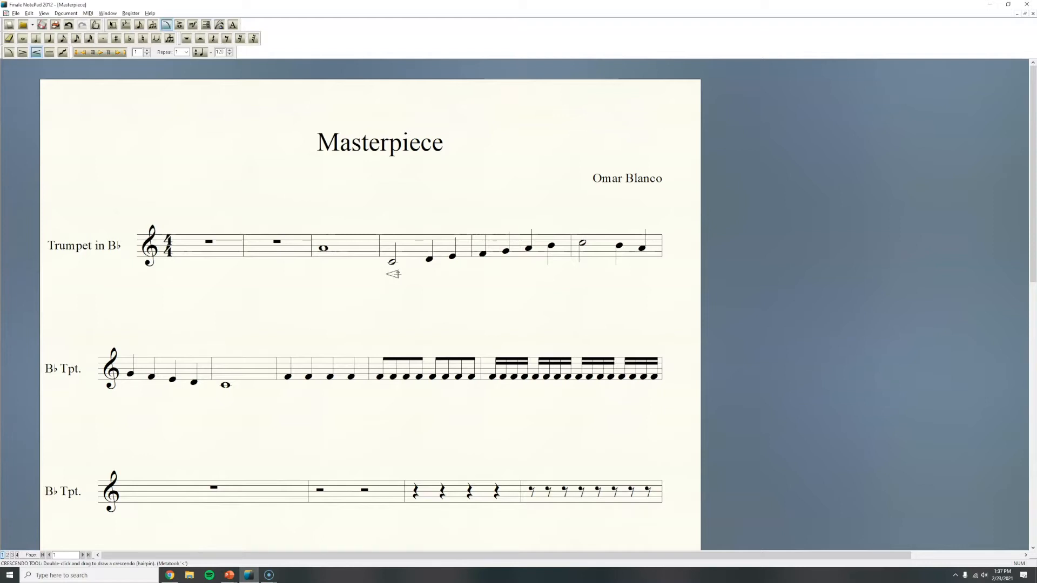
{"action": "left_click_drag", "start_coordinate": [409, 275], "coordinate": [458, 275]}
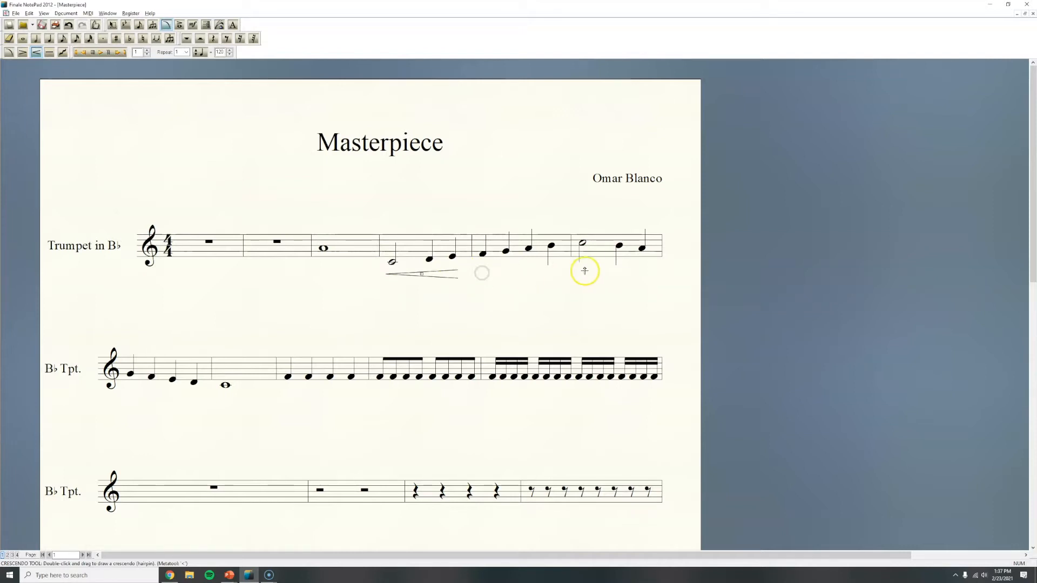
- Draw a crescendo hairpin beneath the sixth measure of the first staff, from the half note to the last quarter note
{"action": "left_click", "coordinate": [483, 274]}
{"action": "left_click", "coordinate": [587, 274]}
{"action": "double_click", "coordinate": [580, 272]}
{"action": "left_click_drag", "start_coordinate": [580, 273], "coordinate": [656, 271]}
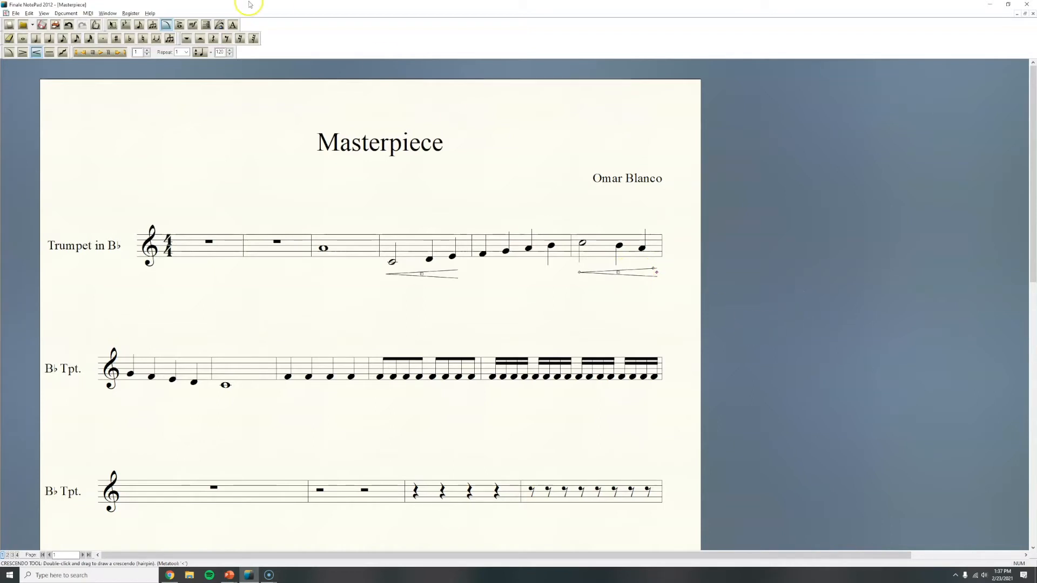
- Draw decrescendo hairpins beneath the fifth measure of the first staff and the first measure of the second staff
{"action": "left_click", "coordinate": [22, 52]}
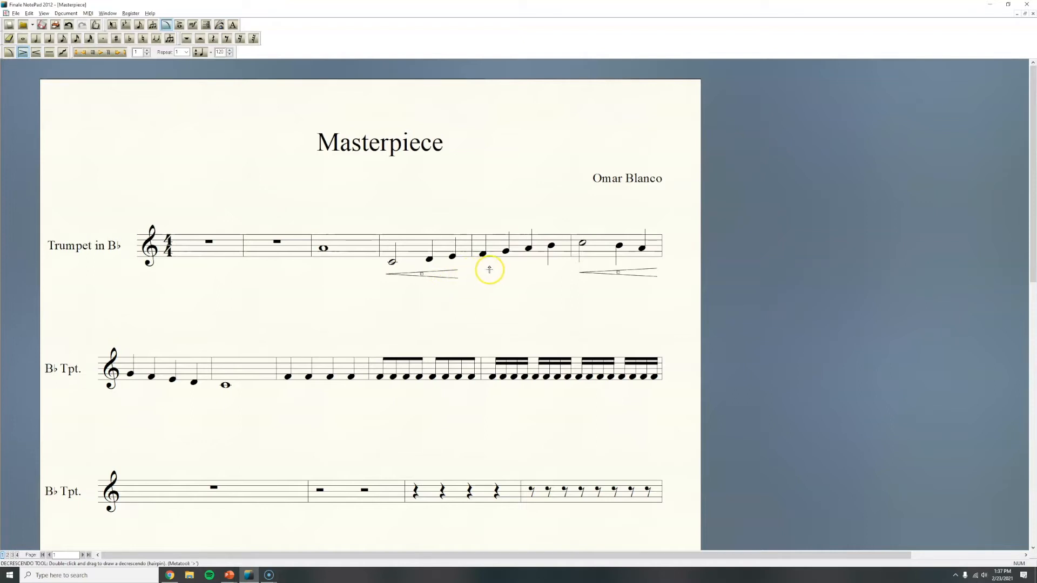
{"action": "left_click", "coordinate": [480, 271]}
{"action": "left_click_drag", "start_coordinate": [481, 271], "coordinate": [559, 280]}
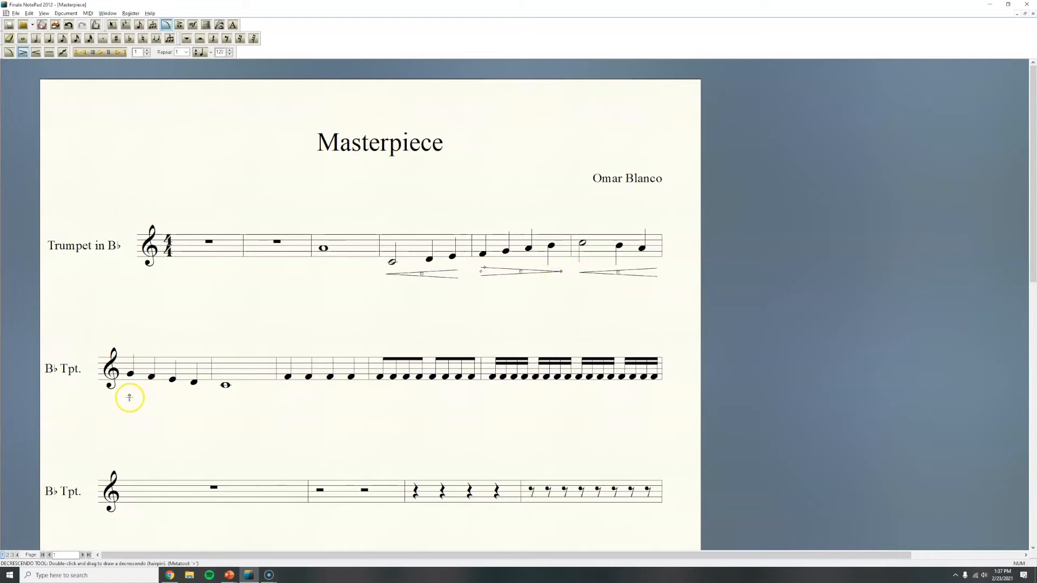
{"action": "left_click_drag", "start_coordinate": [127, 394], "coordinate": [202, 398]}
- Draw a crescendo beneath the second staff's whole note and a decrescendo beneath the four quarter notes in its third measure
{"action": "left_click", "coordinate": [36, 54]}
{"action": "left_click_drag", "start_coordinate": [216, 400], "coordinate": [272, 402]}
{"action": "left_click", "coordinate": [24, 53]}
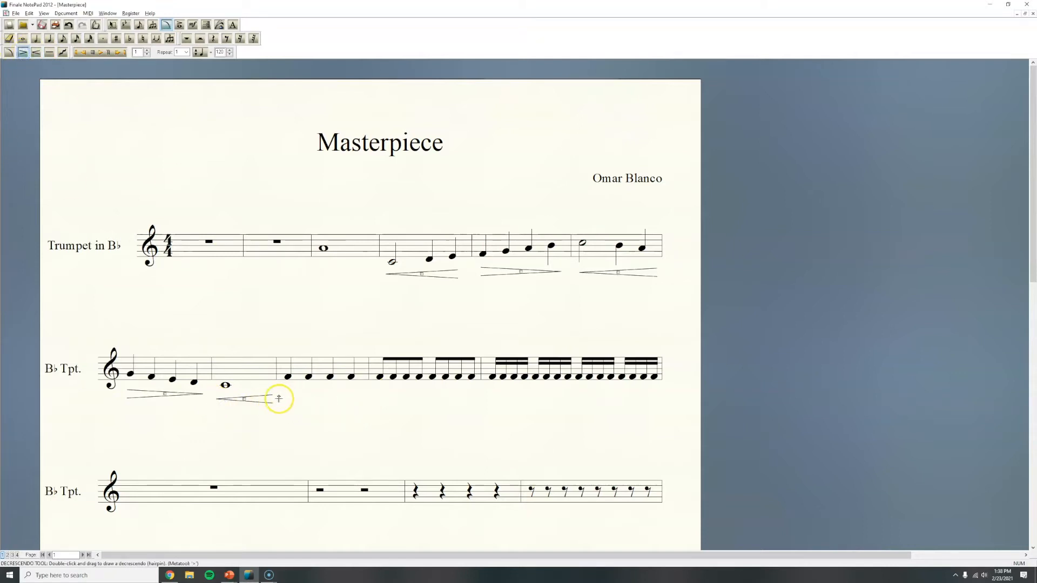
{"action": "left_click", "coordinate": [284, 395]}
{"action": "left_click_drag", "start_coordinate": [284, 395], "coordinate": [363, 395]}
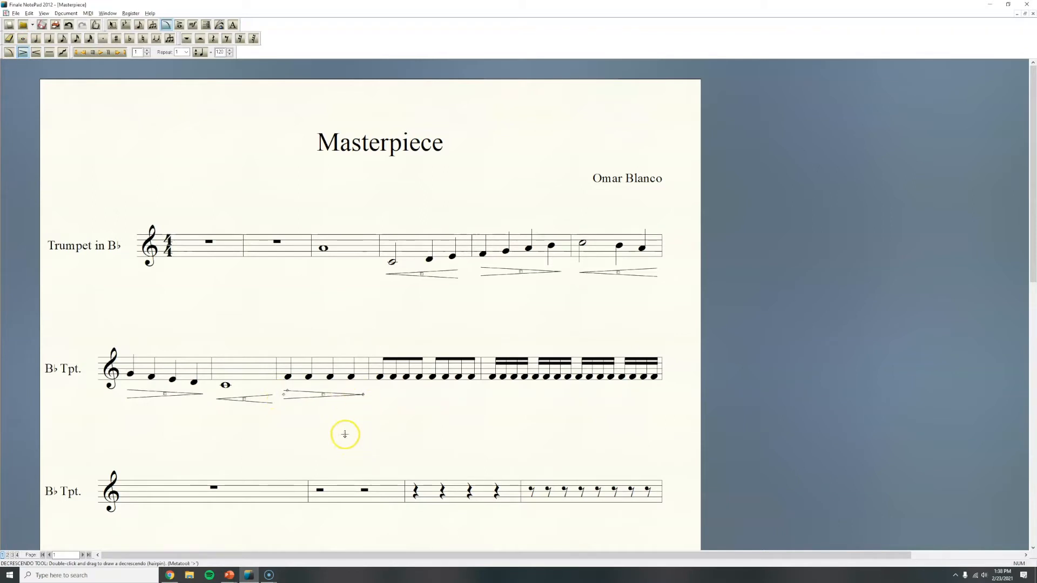
- Widen the openings of the hairpins under the second staff's third measure and the first staff's fourth and fifth measures
{"action": "left_click", "coordinate": [288, 391]}
{"action": "left_click_drag", "start_coordinate": [288, 391], "coordinate": [287, 385]}
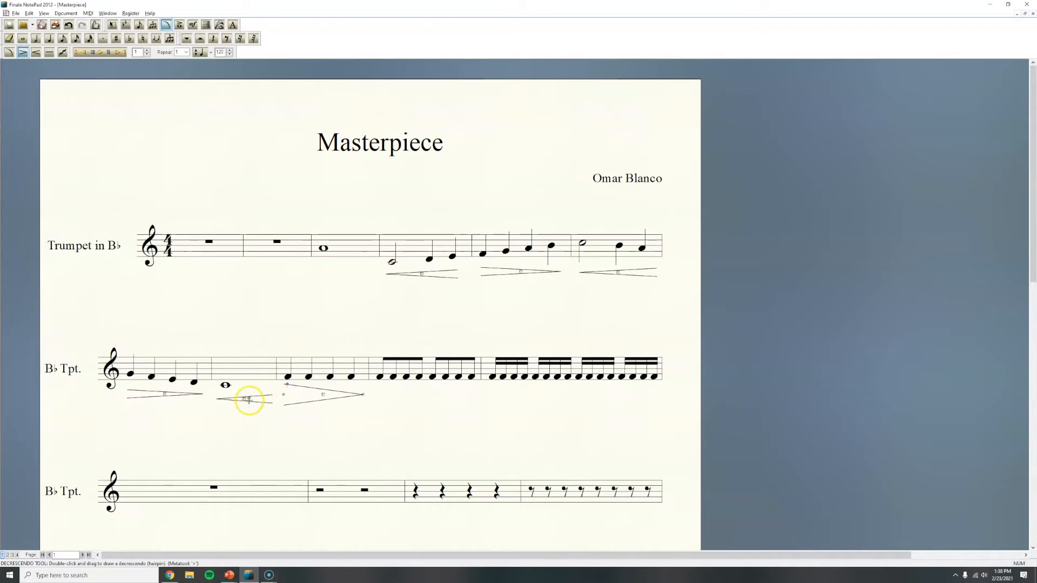
{"action": "left_click", "coordinate": [423, 274]}
{"action": "left_click_drag", "start_coordinate": [423, 274], "coordinate": [456, 261]}
{"action": "left_click", "coordinate": [521, 271]}
{"action": "left_click", "coordinate": [485, 268]}
{"action": "left_click_drag", "start_coordinate": [485, 268], "coordinate": [489, 262]}
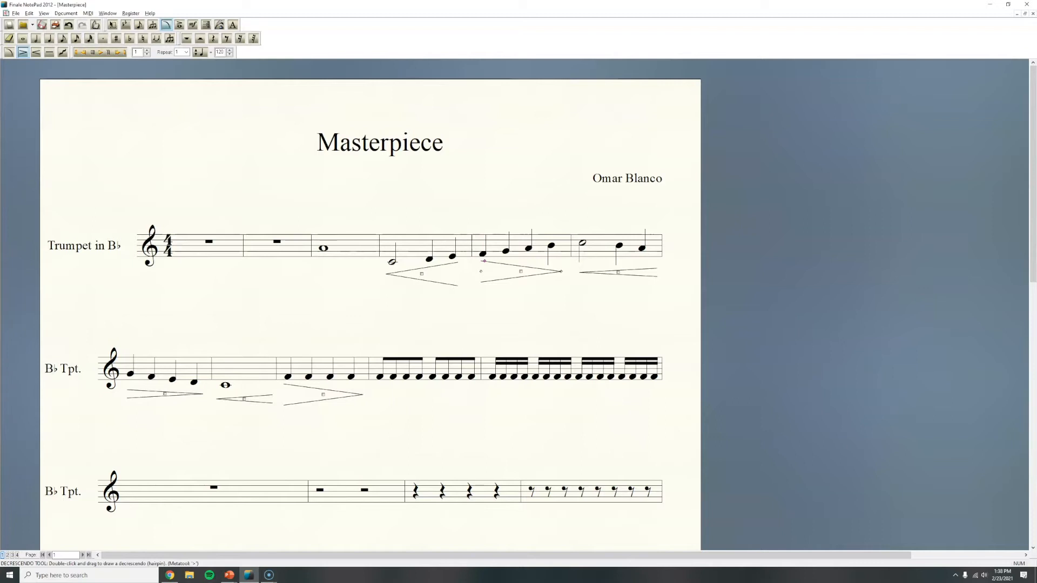
{"action": "left_click", "coordinate": [636, 325]}
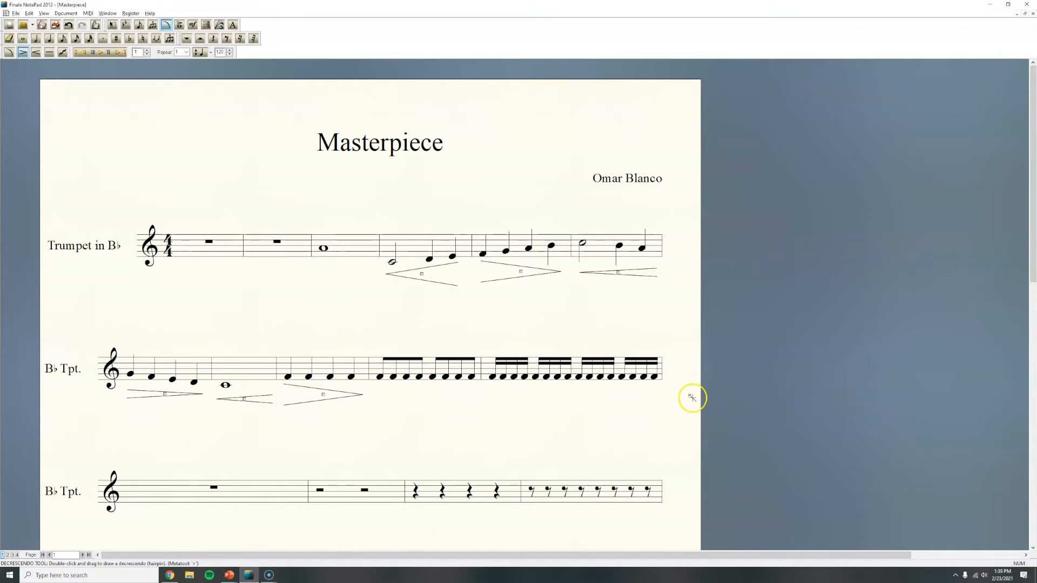
- Attach a forte (f) expression beneath the whole note in the third measure of the first staff
{"action": "scroll", "coordinate": [697, 397], "scroll_direction": "down", "scroll_amount": 3}
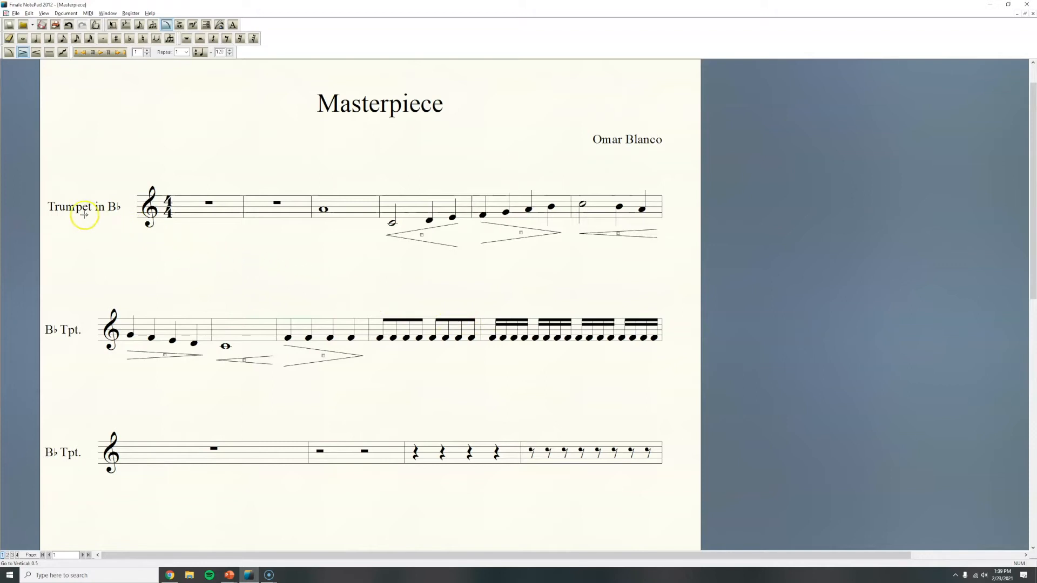
{"action": "left_click", "coordinate": [113, 24]}
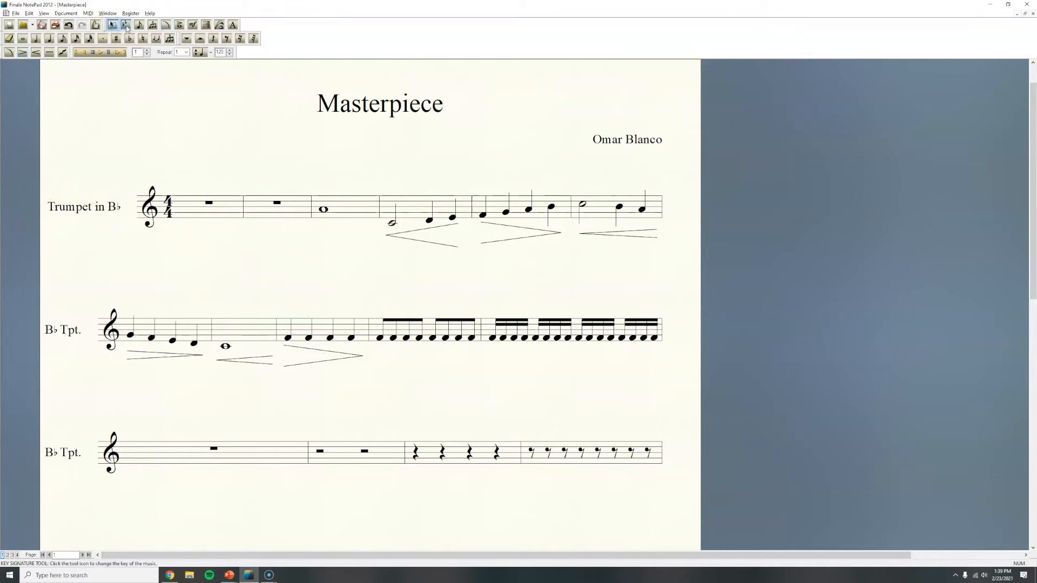
{"action": "left_click", "coordinate": [194, 28]}
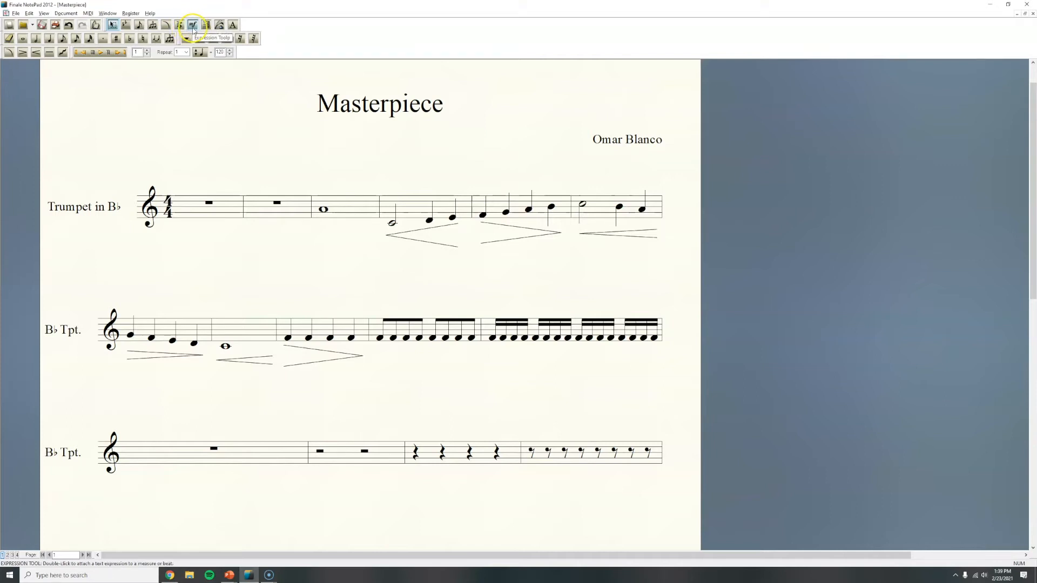
{"action": "left_click", "coordinate": [196, 29]}
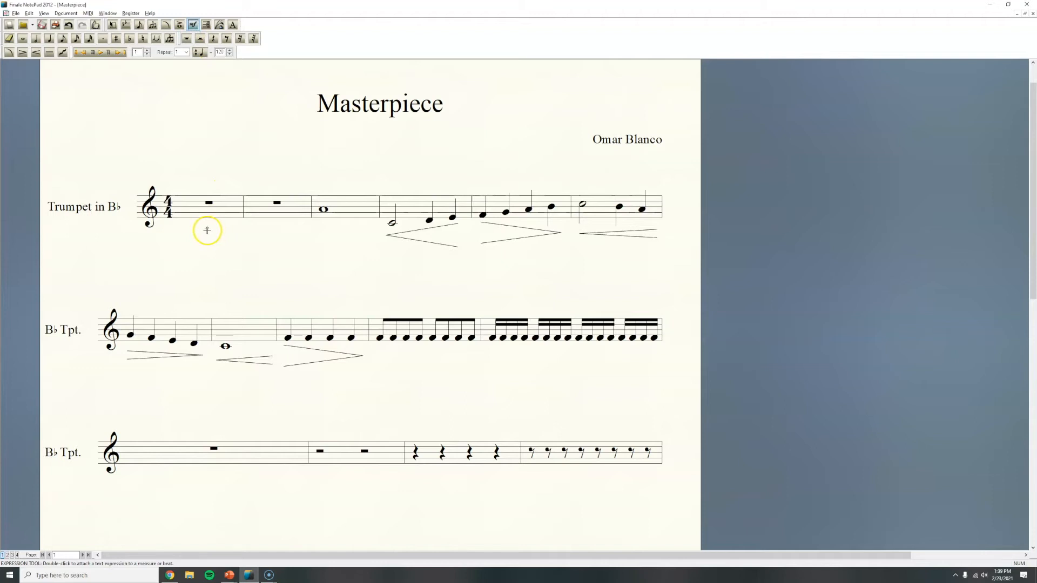
{"action": "double_click", "coordinate": [323, 227]}
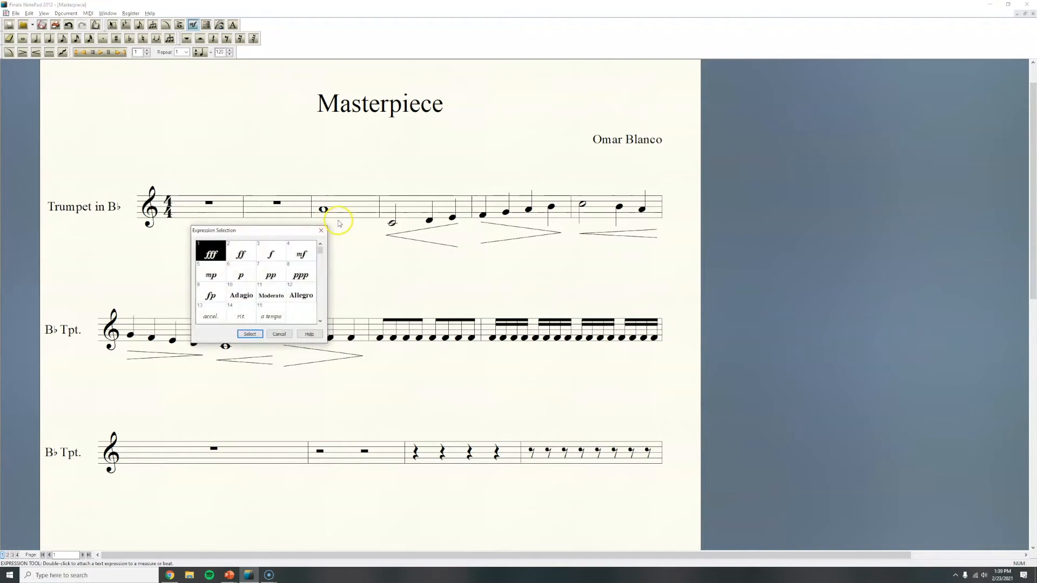
{"action": "left_click_drag", "start_coordinate": [247, 234], "coordinate": [174, 159]}
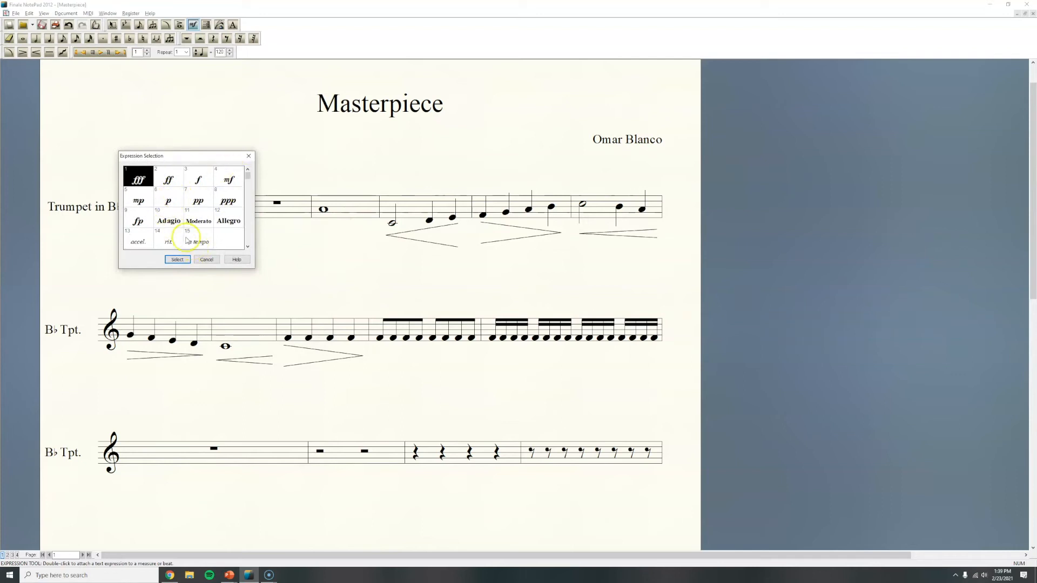
{"action": "left_click", "coordinate": [198, 182]}
{"action": "left_click", "coordinate": [177, 260]}
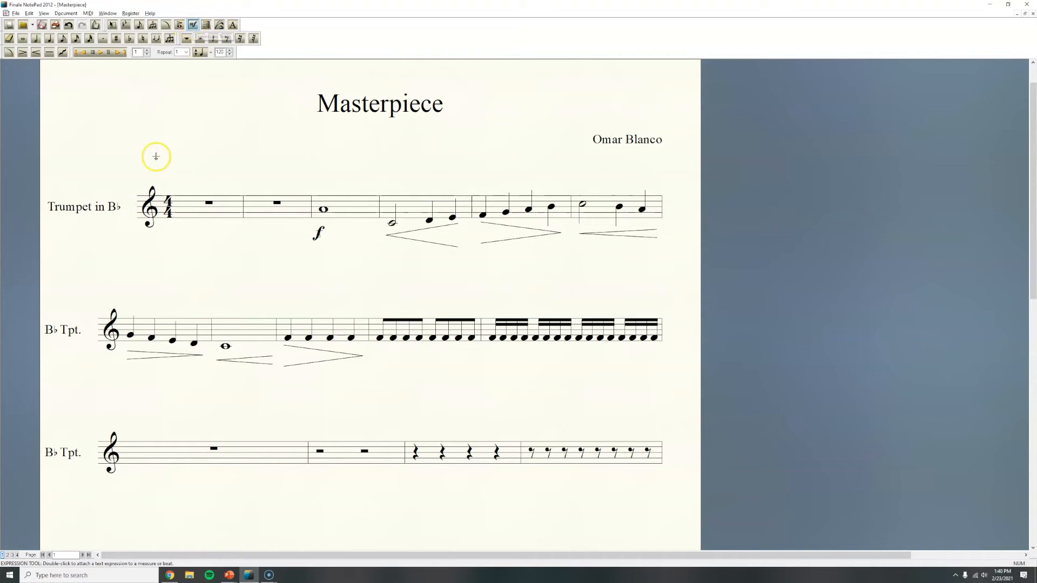
- Add a Moderato marking above the first measure and move both it and the forte under the whole note closer to the staff
{"action": "double_click", "coordinate": [182, 189]}
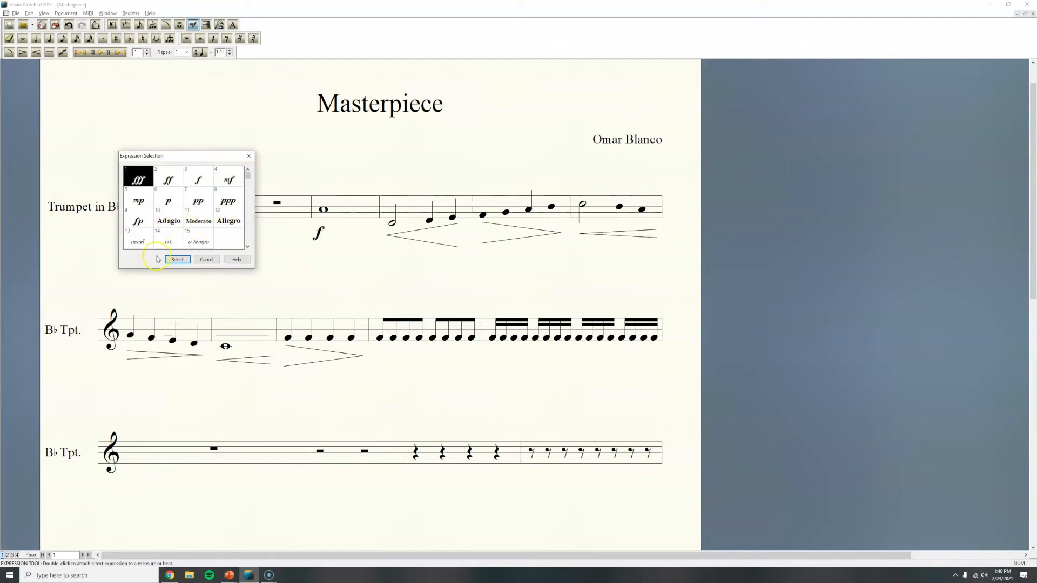
{"action": "double_click", "coordinate": [205, 225]}
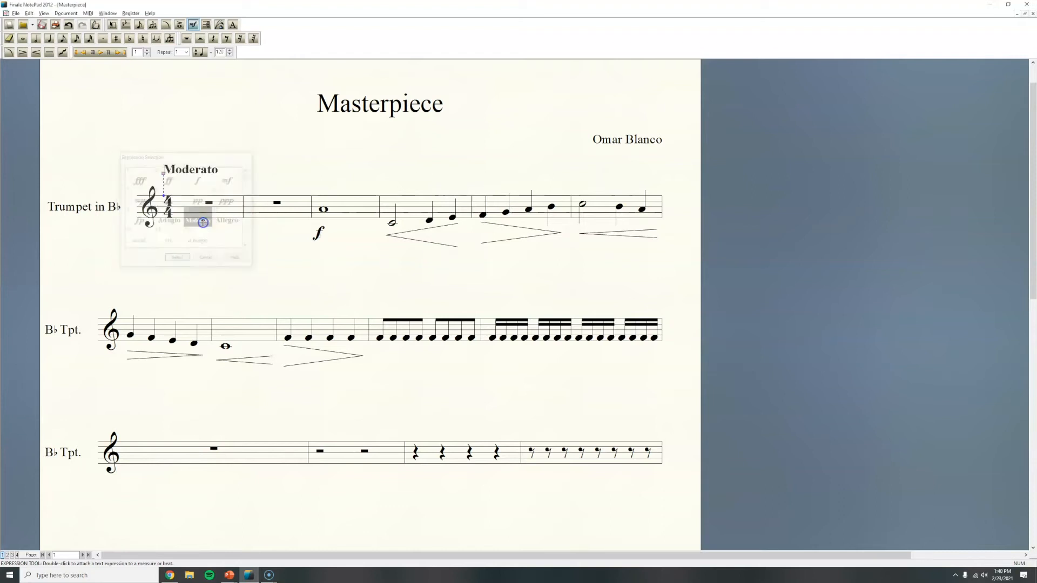
{"action": "left_click", "coordinate": [175, 174]}
{"action": "mouse_move", "coordinate": [174, 174]}
{"action": "left_mouse_down"}
{"action": "mouse_move", "coordinate": [163, 177]}
{"action": "mouse_move", "coordinate": [170, 187]}
{"action": "left_mouse_up"}
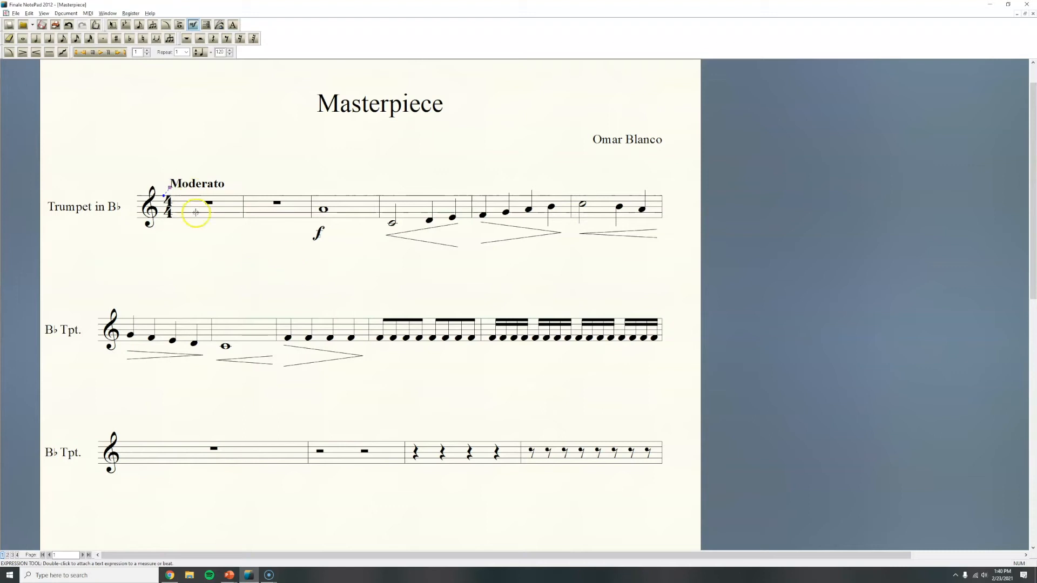
{"action": "left_click_drag", "start_coordinate": [320, 236], "coordinate": [321, 230]}
{"action": "left_click", "coordinate": [344, 263]}
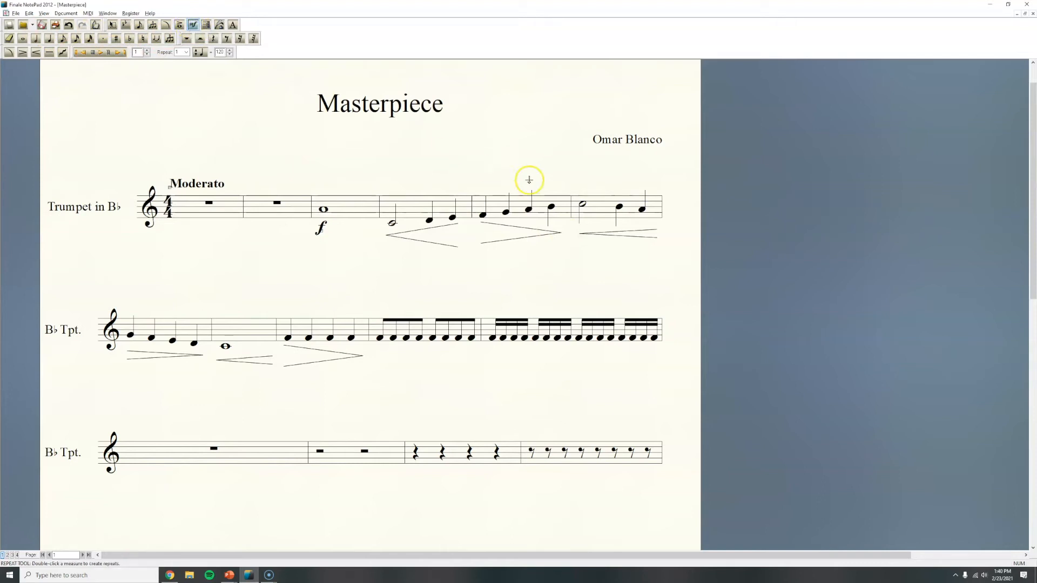
- Add a piano (p) dynamic at the start of the sixth measure's crescendo and shift it up toward the staff
{"action": "double_click", "coordinate": [580, 231]}
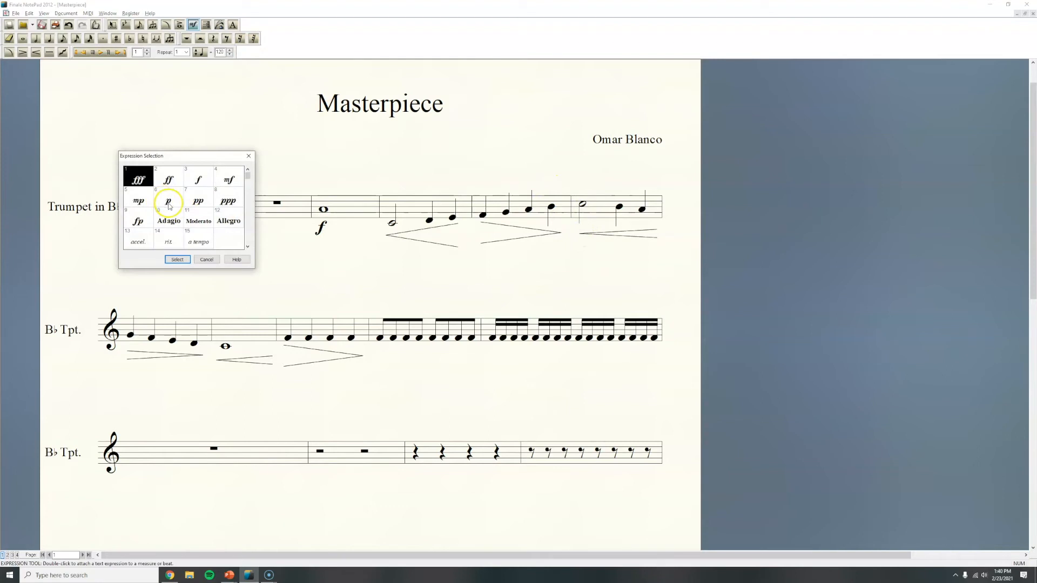
{"action": "left_click", "coordinate": [168, 205]}
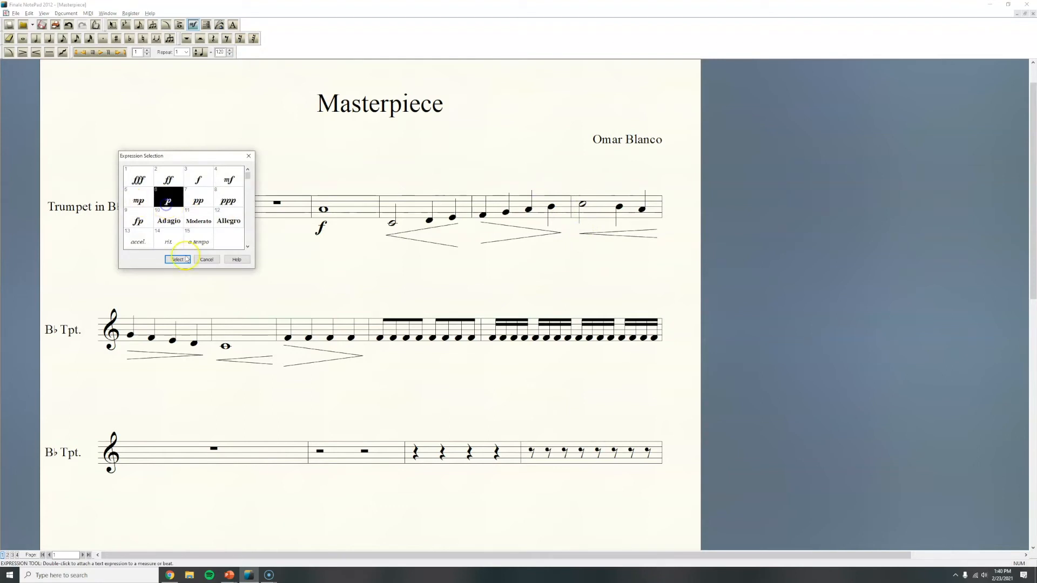
{"action": "left_click", "coordinate": [177, 260]}
{"action": "left_click_drag", "start_coordinate": [578, 238], "coordinate": [579, 230]}
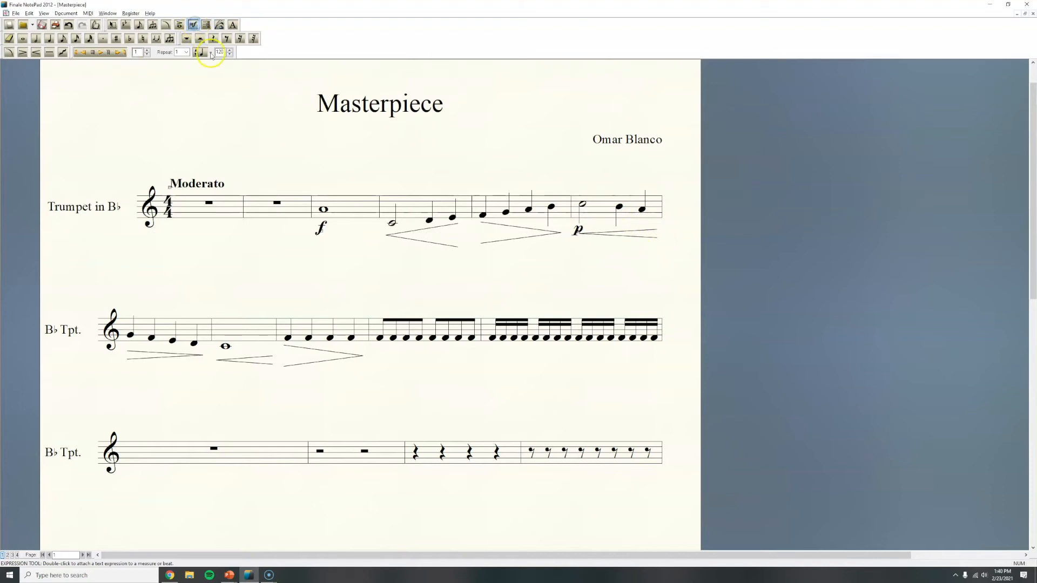
- Add a forte (f) dynamic at the end of the sixth measure's crescendo and return to the Selection tool
{"action": "double_click", "coordinate": [656, 232]}
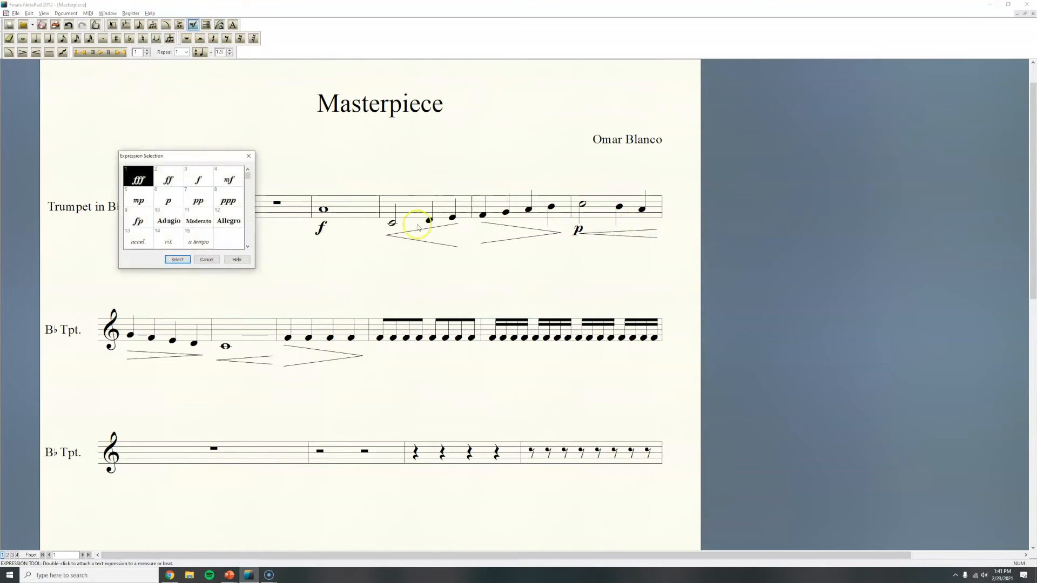
{"action": "left_click", "coordinate": [169, 179]}
{"action": "left_click", "coordinate": [198, 180]}
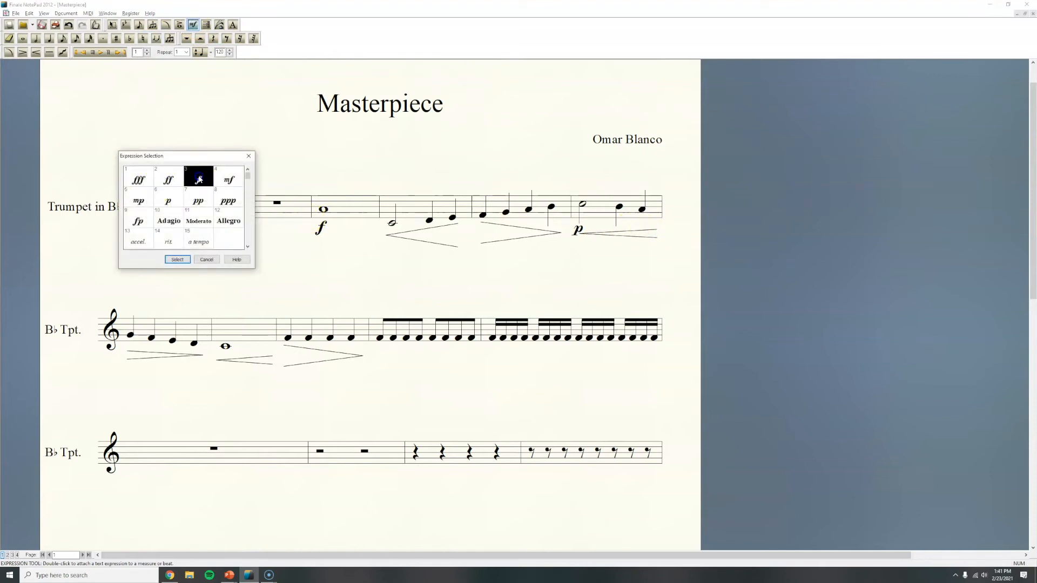
{"action": "left_click", "coordinate": [177, 259]}
{"action": "left_click", "coordinate": [659, 233]}
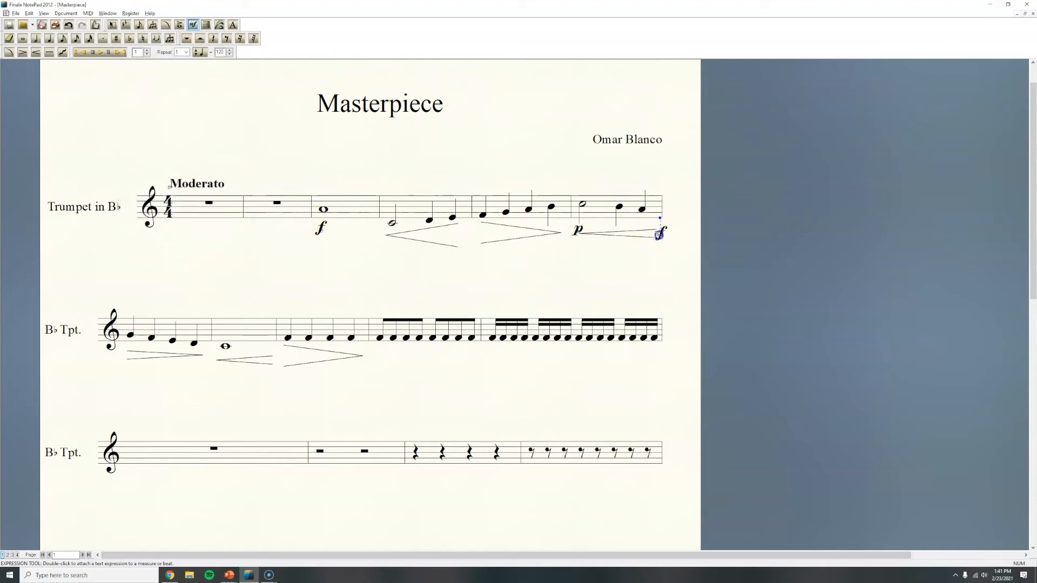
{"action": "left_click", "coordinate": [660, 233]}
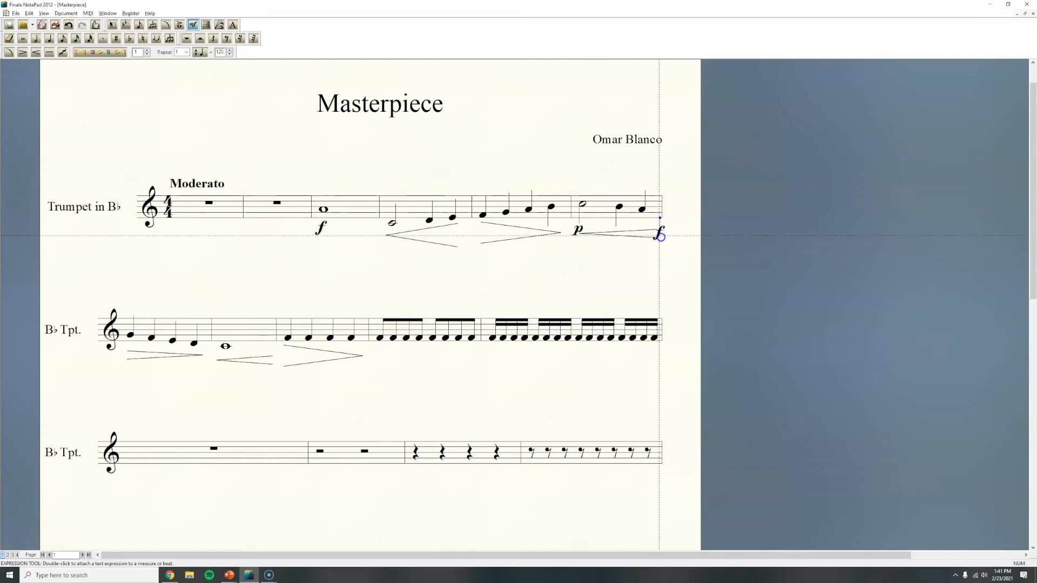
{"action": "left_click", "coordinate": [112, 25]}
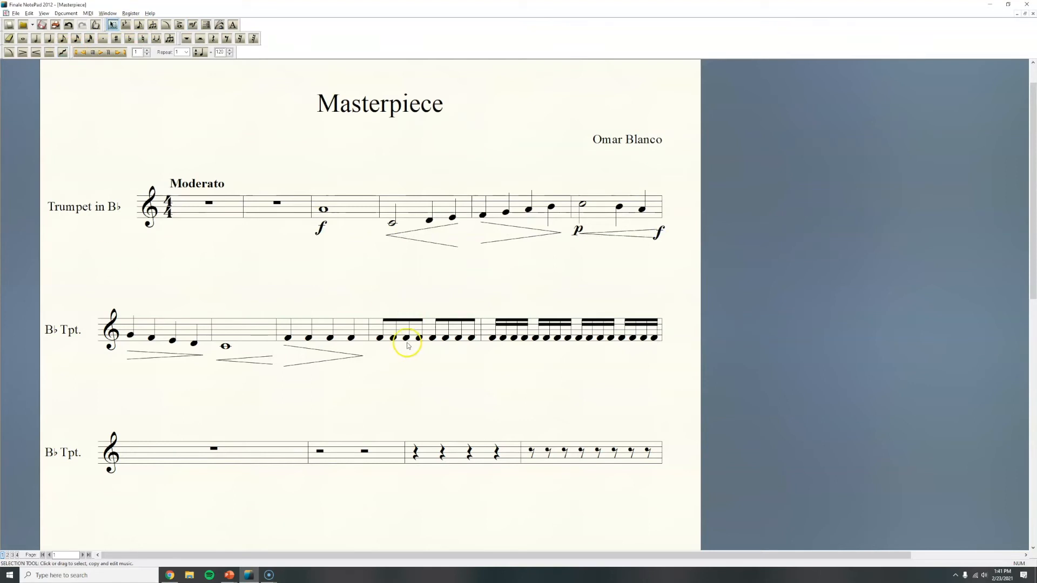
{"action": "left_click", "coordinate": [434, 340]}
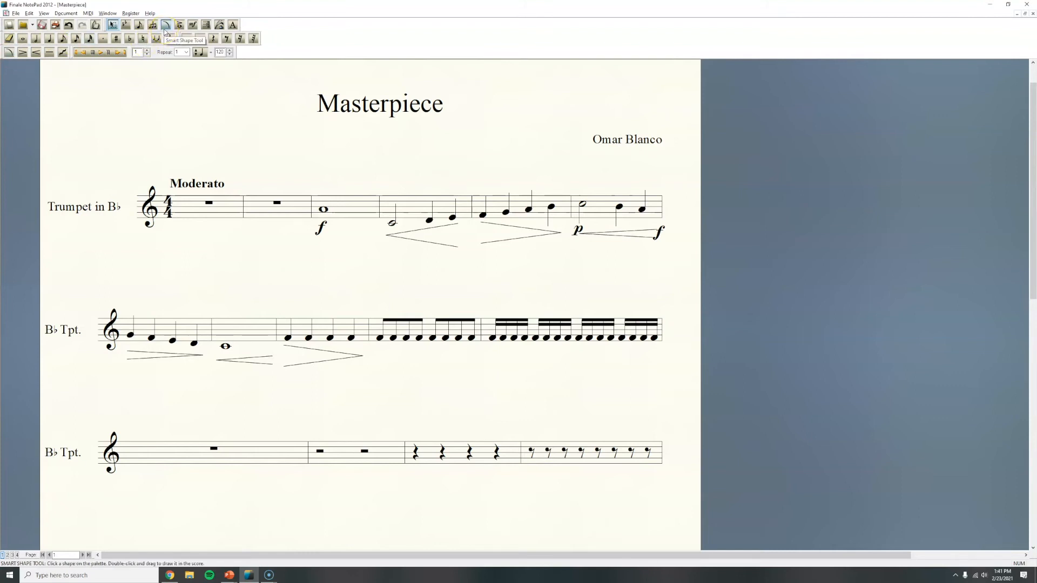
- Draw a slur from the half note to the following quarter note in the first staff's fourth measure
{"action": "left_click", "coordinate": [10, 53]}
{"action": "left_click", "coordinate": [10, 53]}
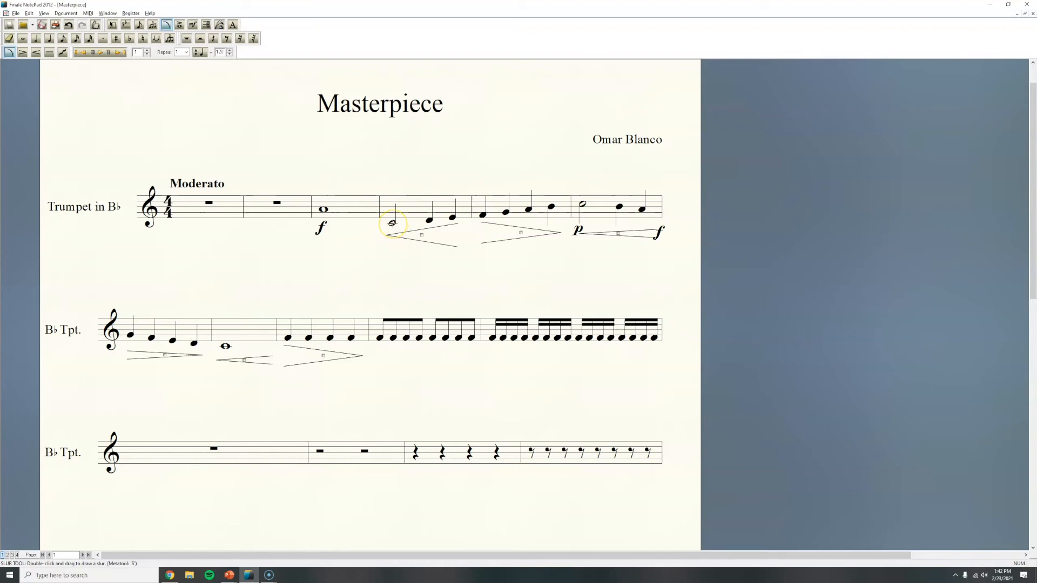
{"action": "double_click", "coordinate": [393, 223]}
{"action": "mouse_move", "coordinate": [392, 223]}
{"action": "left_mouse_down"}
{"action": "mouse_move", "coordinate": [429, 227]}
{"action": "mouse_move", "coordinate": [389, 241]}
{"action": "mouse_move", "coordinate": [493, 301]}
{"action": "mouse_move", "coordinate": [567, 321]}
{"action": "mouse_move", "coordinate": [382, 196]}
{"action": "mouse_move", "coordinate": [419, 241]}
{"action": "mouse_move", "coordinate": [429, 223]}
{"action": "left_mouse_up"}
{"action": "left_click", "coordinate": [431, 273]}
- Slur the fifth measure's last note to the sixth measure's half note, and slur the second staff's first four quarter notes
{"action": "double_click", "coordinate": [552, 206]}
{"action": "left_click_drag", "start_coordinate": [559, 203], "coordinate": [582, 201]}
{"action": "double_click", "coordinate": [130, 337]}
{"action": "mouse_move", "coordinate": [130, 337]}
{"action": "left_mouse_down"}
{"action": "mouse_move", "coordinate": [172, 356]}
{"action": "mouse_move", "coordinate": [201, 358]}
{"action": "mouse_move", "coordinate": [162, 351]}
{"action": "mouse_move", "coordinate": [196, 351]}
{"action": "left_mouse_up"}
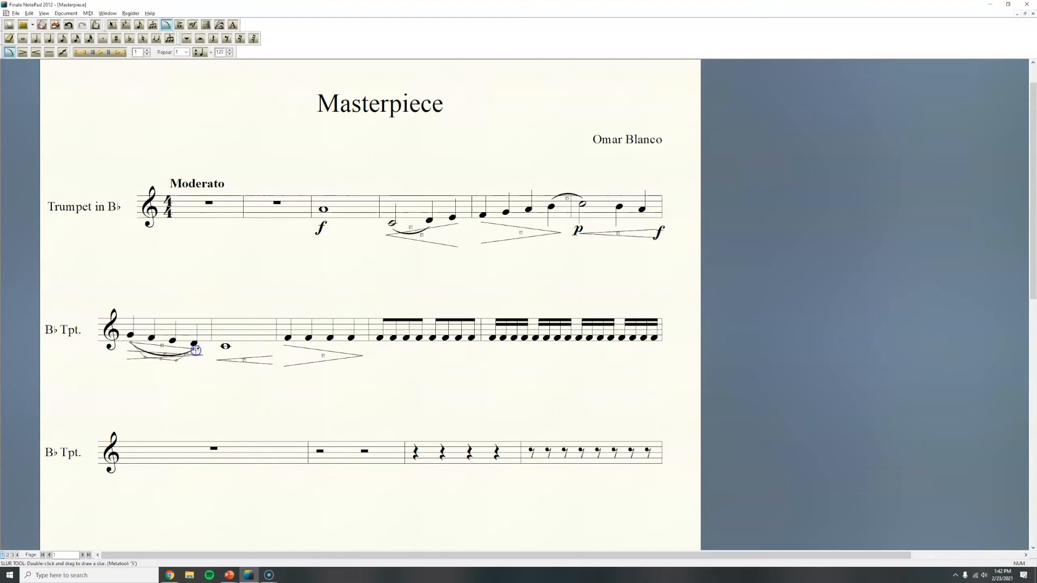
- Slur the four quarter notes in the second staff's third measure in pairs and return to the Selection tool
{"action": "left_click", "coordinate": [211, 389]}
{"action": "double_click", "coordinate": [289, 339]}
{"action": "left_click", "coordinate": [331, 340]}
{"action": "left_click_drag", "start_coordinate": [331, 340], "coordinate": [349, 349]}
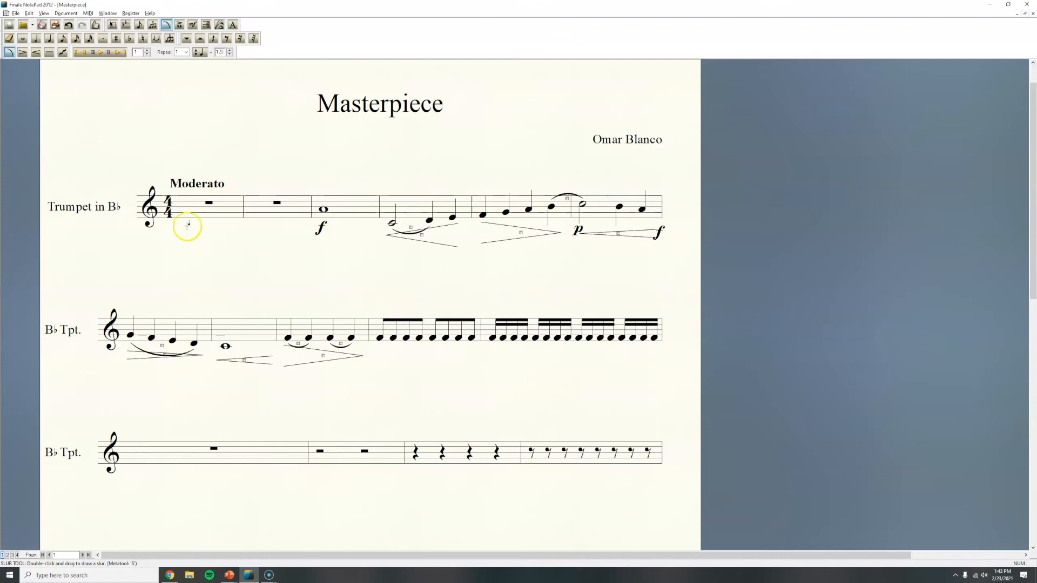
{"action": "left_click", "coordinate": [113, 25]}
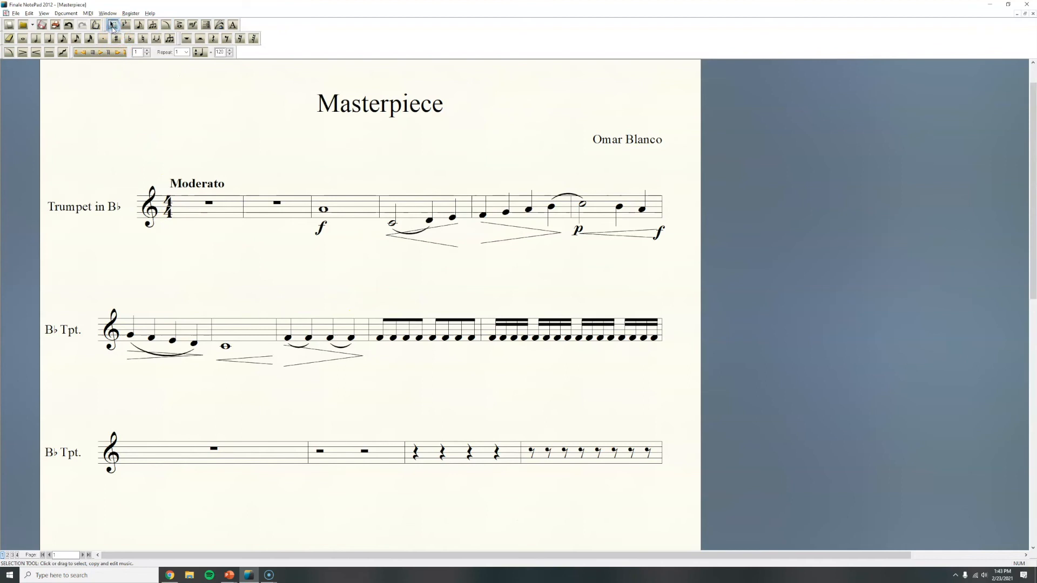
- Add an accent (>) articulation to the first eighth note in the second staff's fourth measure
{"action": "left_click", "coordinate": [180, 27]}
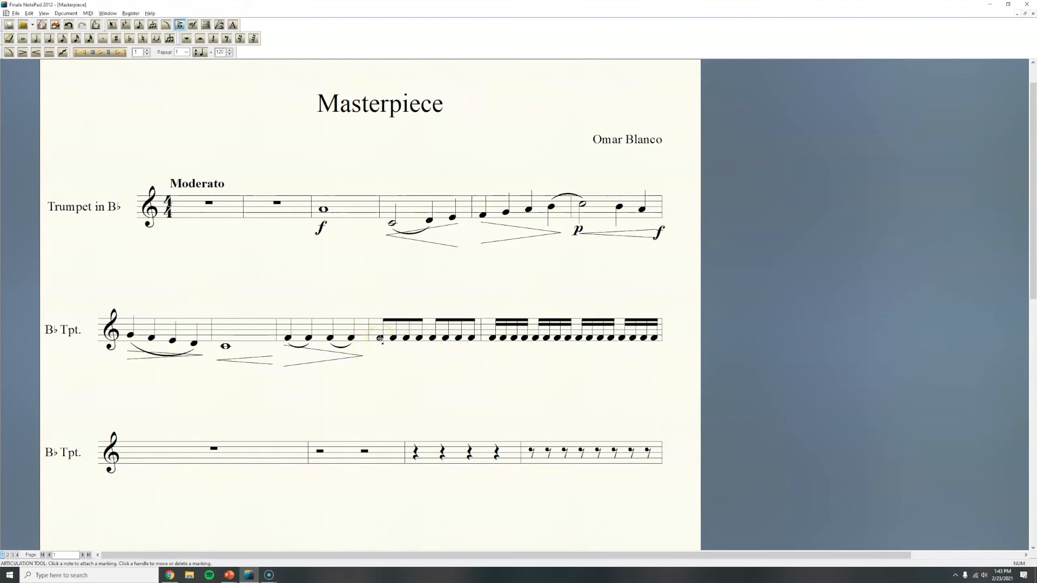
{"action": "left_click", "coordinate": [381, 339]}
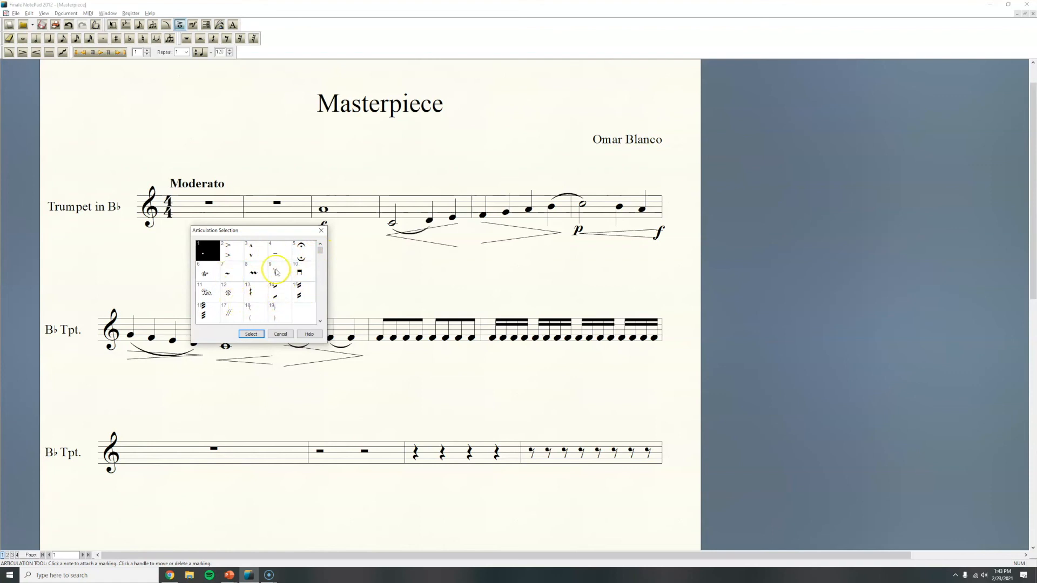
{"action": "left_click", "coordinate": [231, 257]}
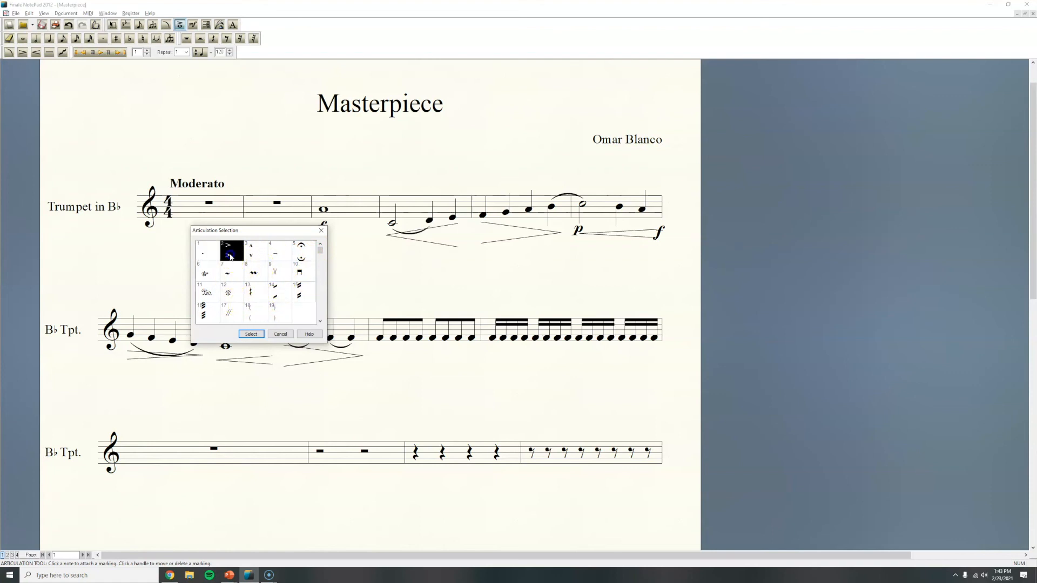
{"action": "left_click", "coordinate": [256, 335]}
{"action": "left_click", "coordinate": [414, 384]}
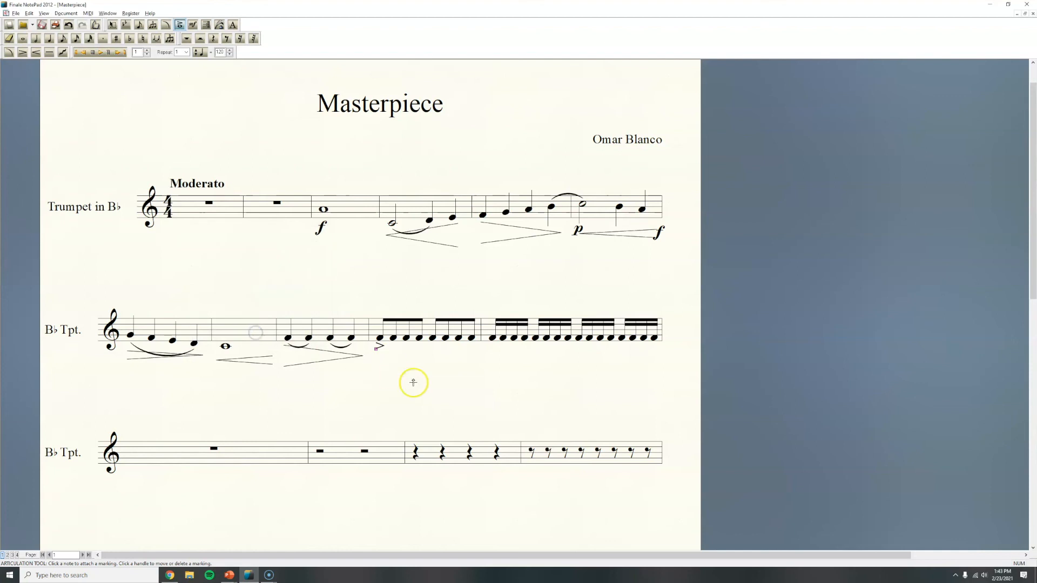
{"action": "left_click", "coordinate": [424, 348]}
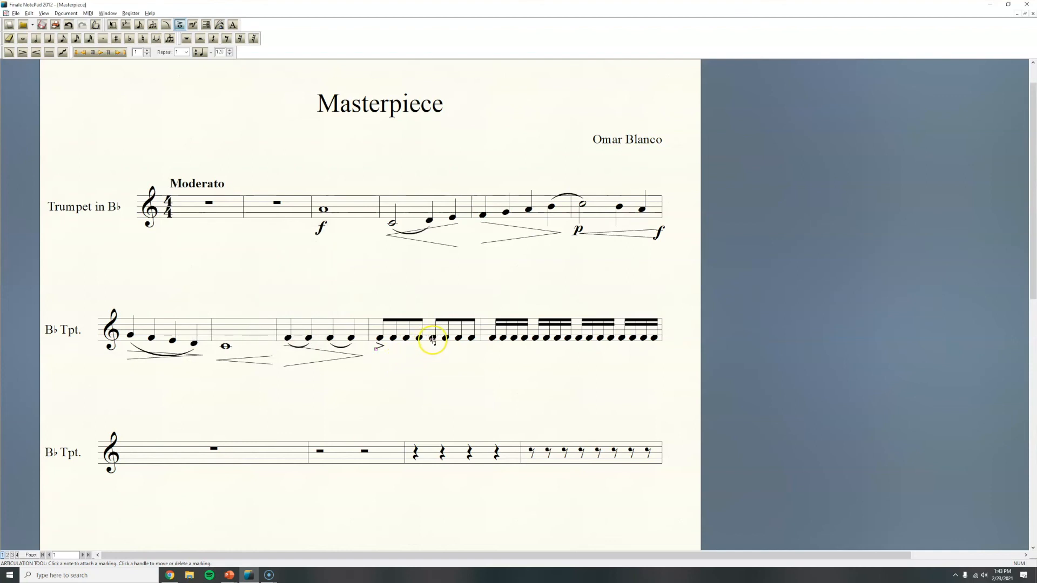
- Add an accent (>) articulation to the fifth eighth note in the second staff's fourth measure
{"action": "left_click", "coordinate": [433, 338]}
{"action": "left_click", "coordinate": [231, 253]}
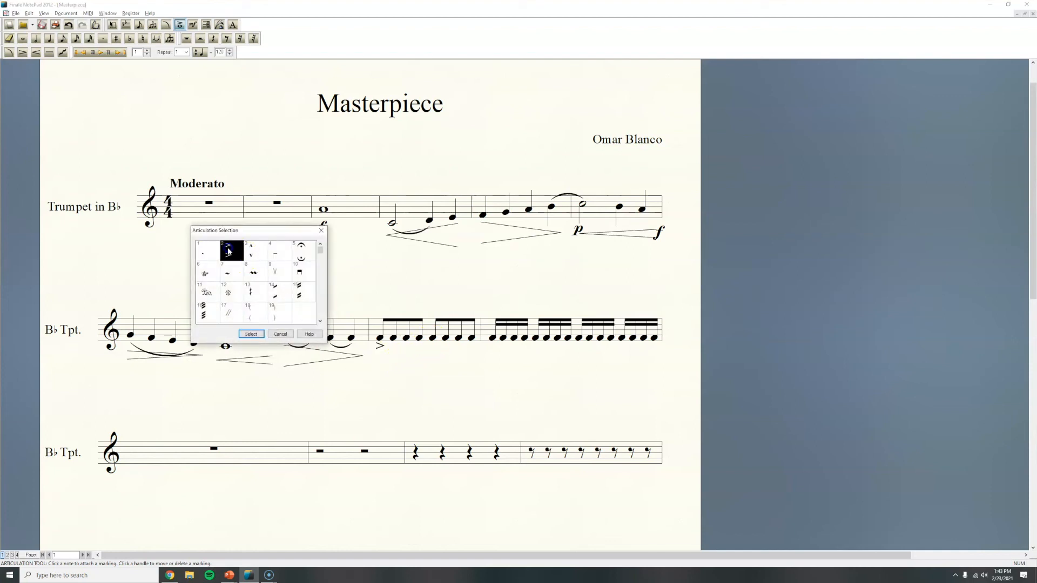
{"action": "left_click", "coordinate": [251, 334]}
{"action": "left_click", "coordinate": [471, 383]}
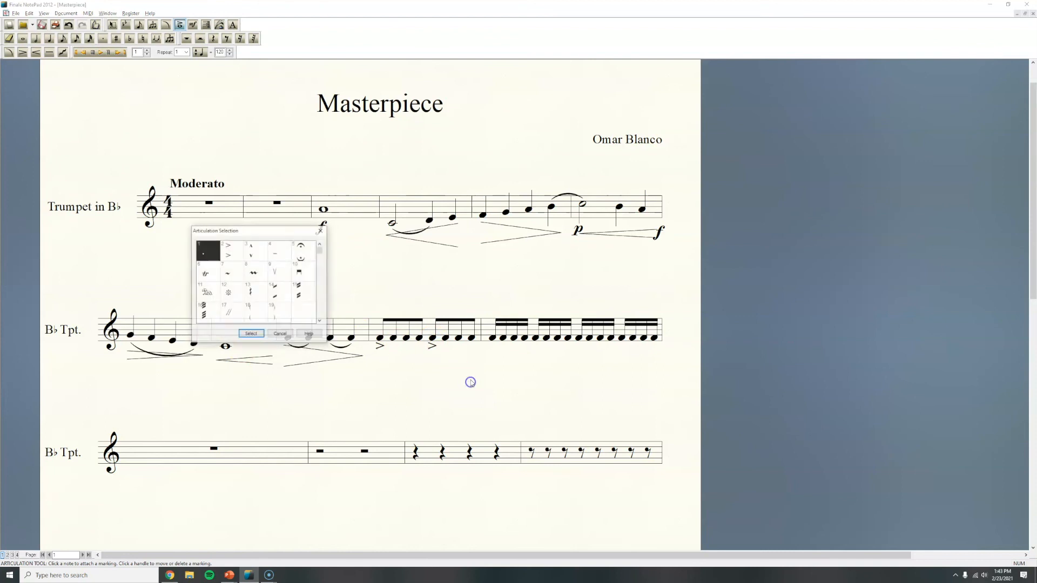
{"action": "left_click", "coordinate": [321, 230]}
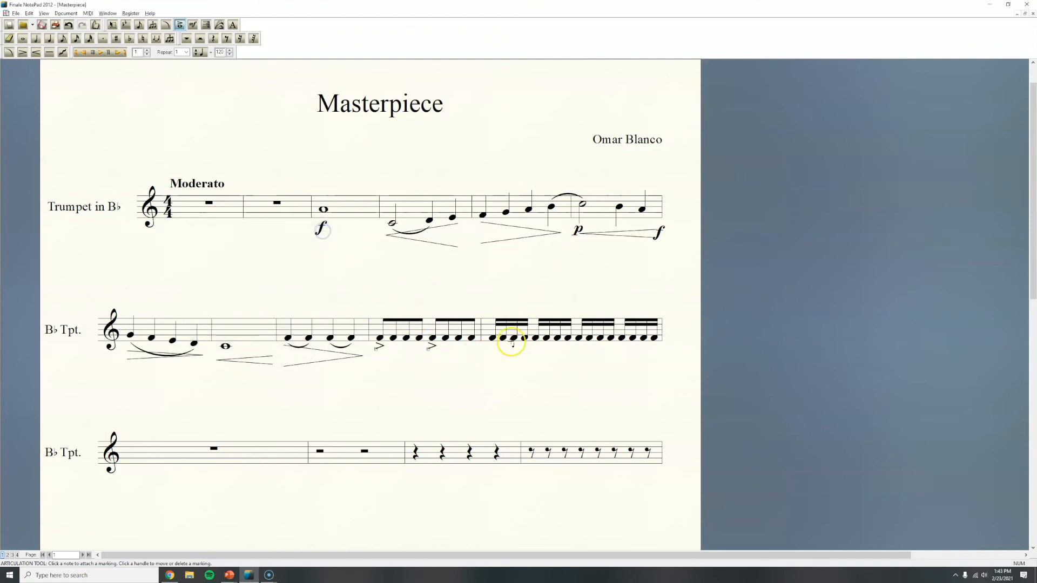
- Add a trill (tr) to the first sixteenth note of the second staff's last measure and return to the Selection tool
{"action": "left_click", "coordinate": [492, 338]}
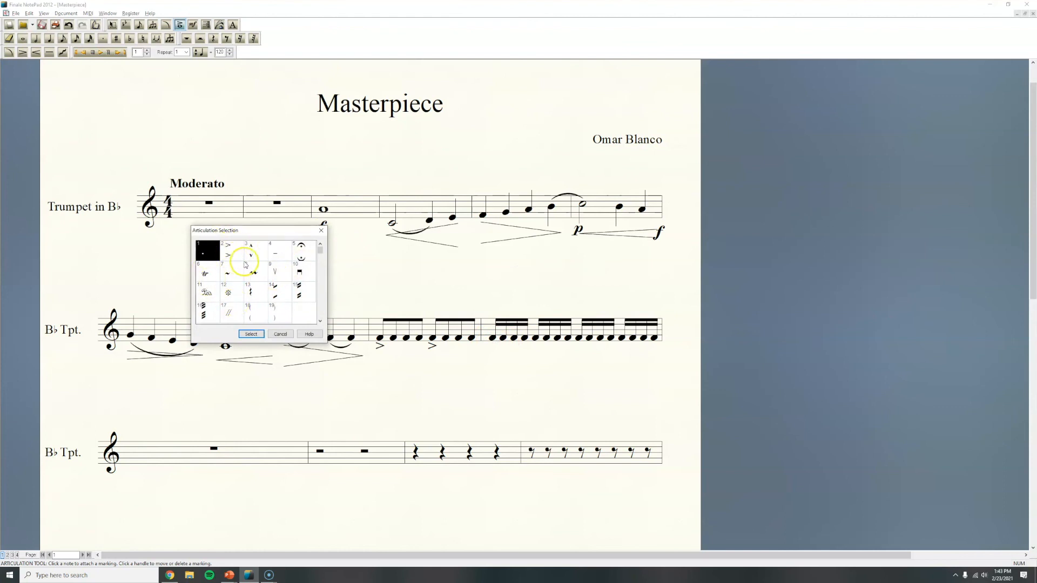
{"action": "double_click", "coordinate": [206, 274]}
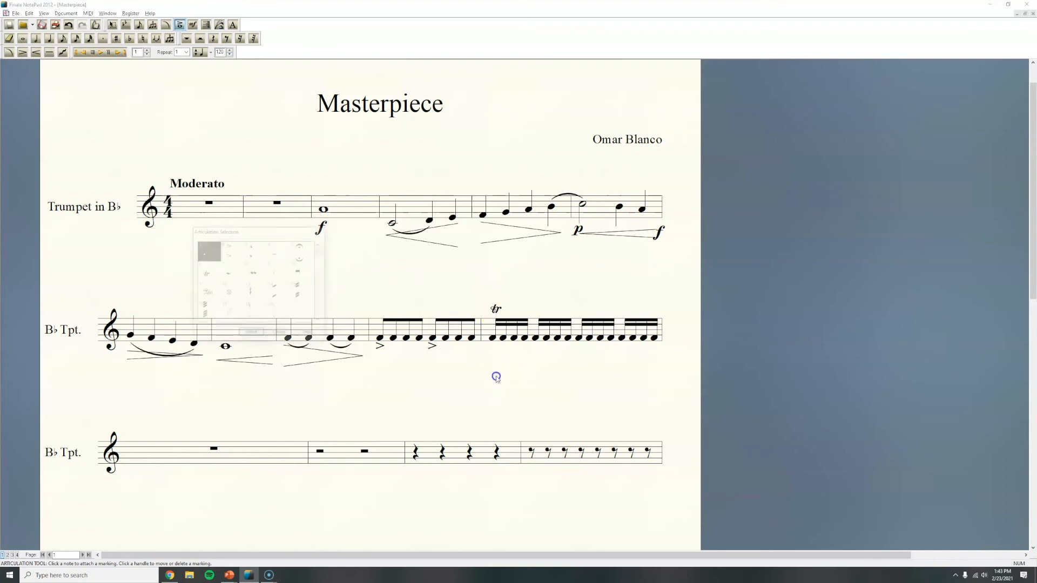
{"action": "left_click", "coordinate": [321, 230]}
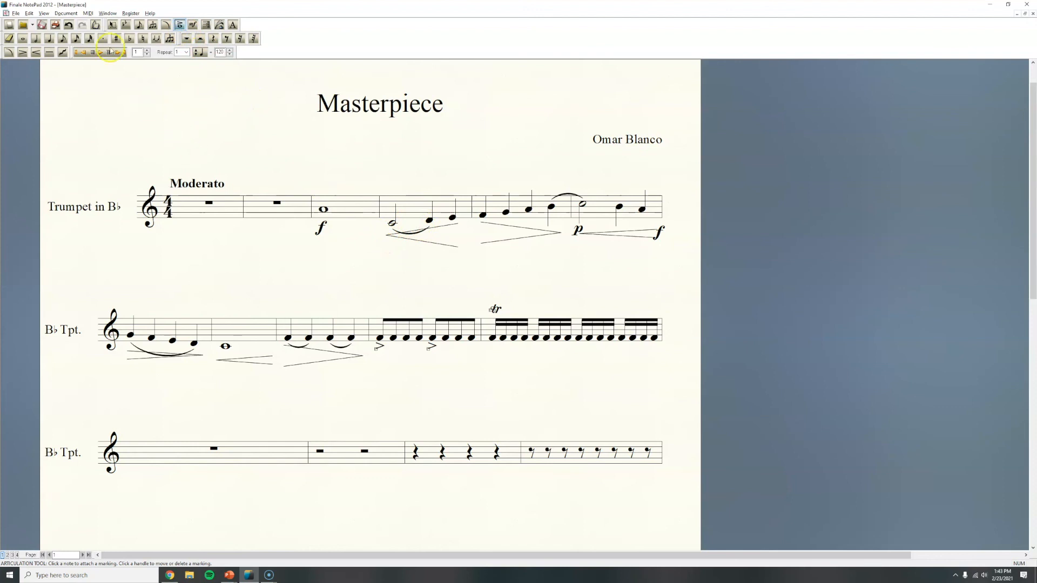
{"action": "left_click", "coordinate": [113, 26]}
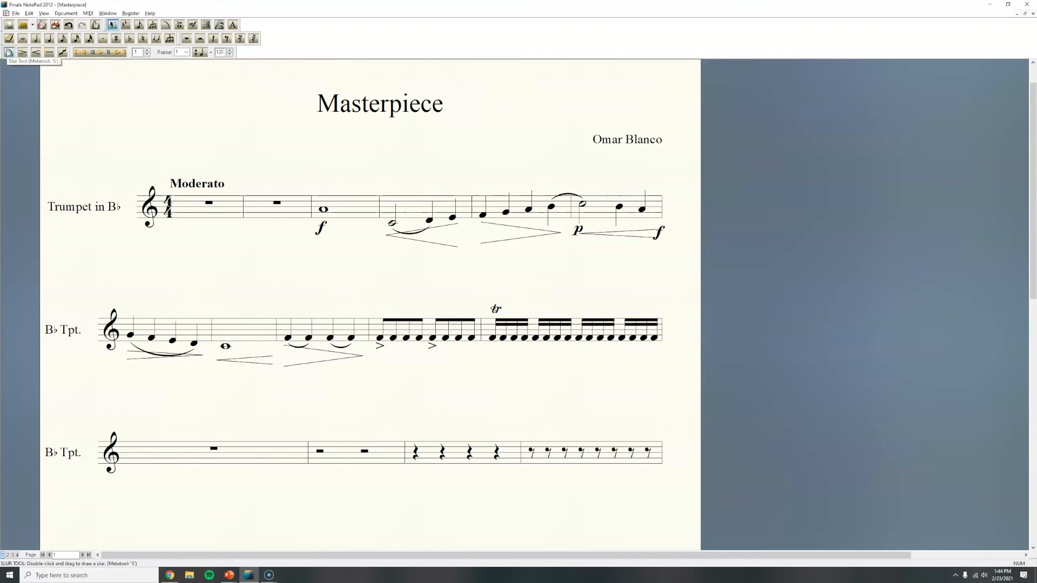
{"action": "left_click", "coordinate": [193, 25]}
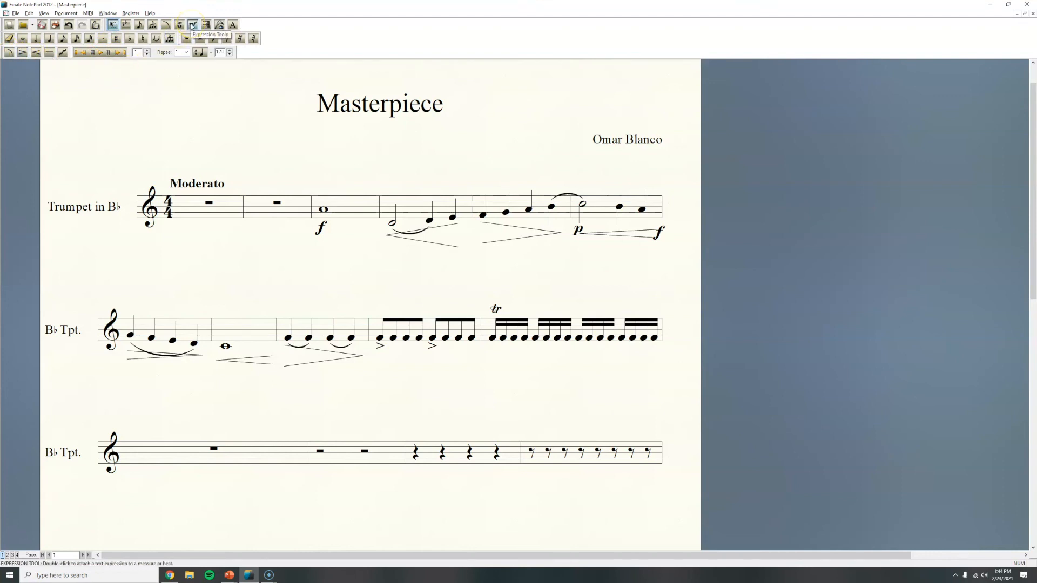
{"action": "left_click", "coordinate": [180, 24]}
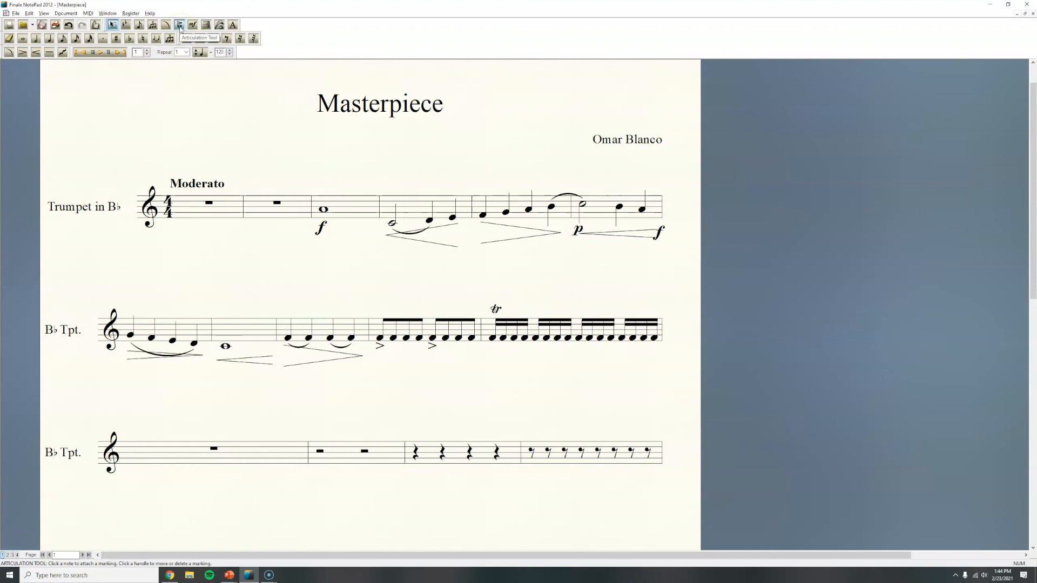